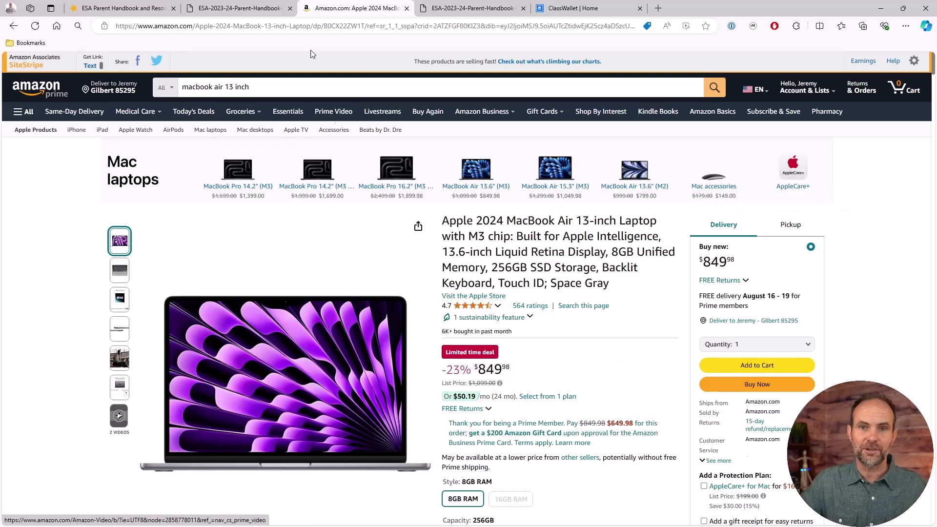
Bring up the ESA parent handbook PDF at page 15's computer hardware and technological devices definition
click(263, 8)
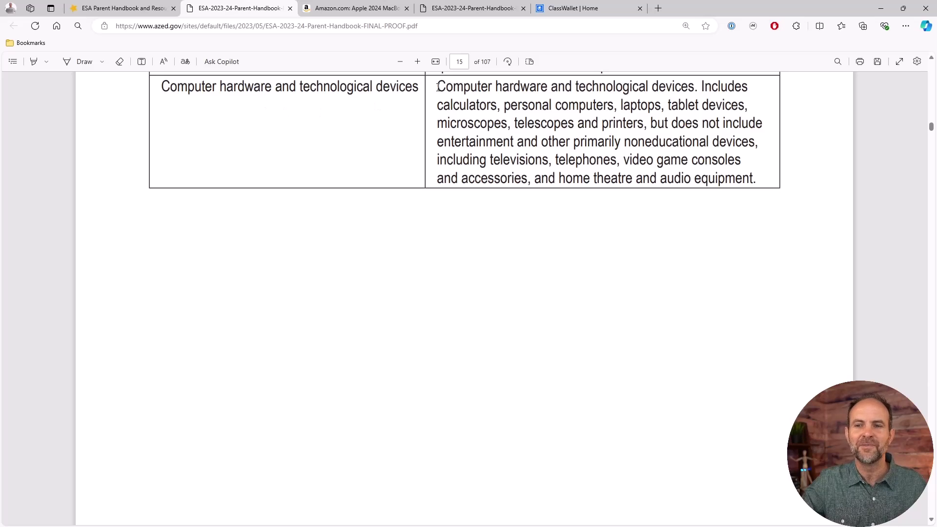
drag(437, 87, 699, 86)
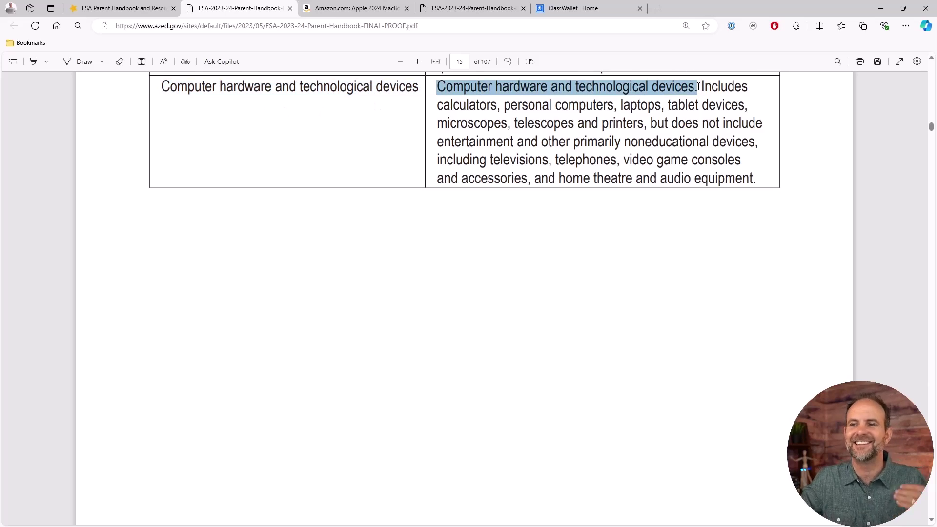
click(603, 112)
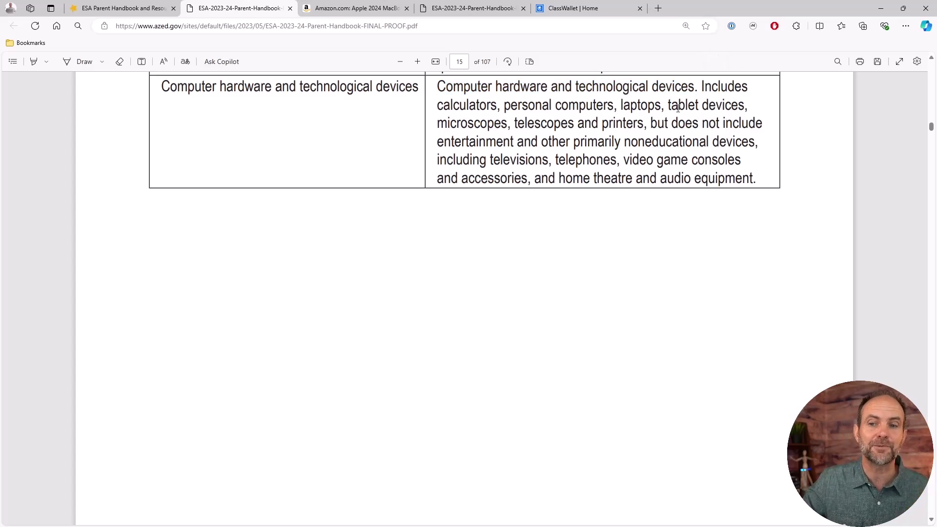
double_click(542, 124)
click(548, 126)
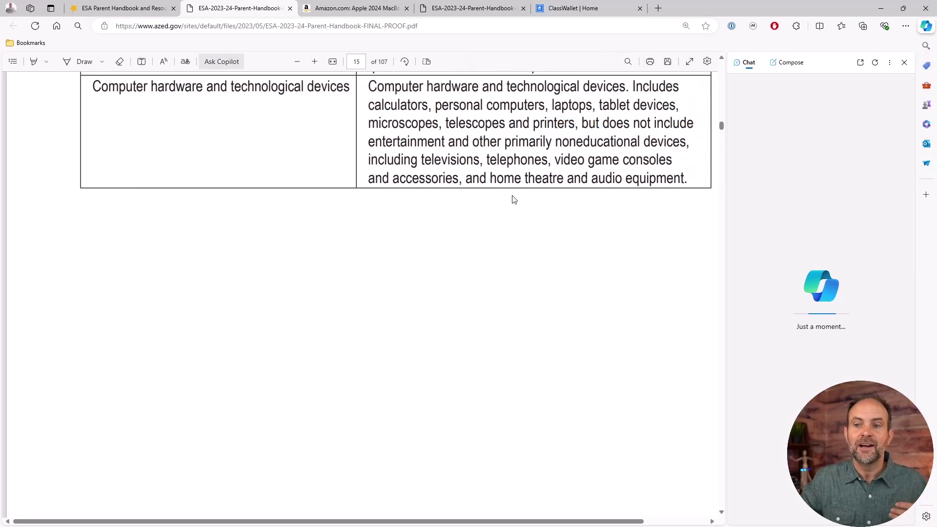
click(904, 62)
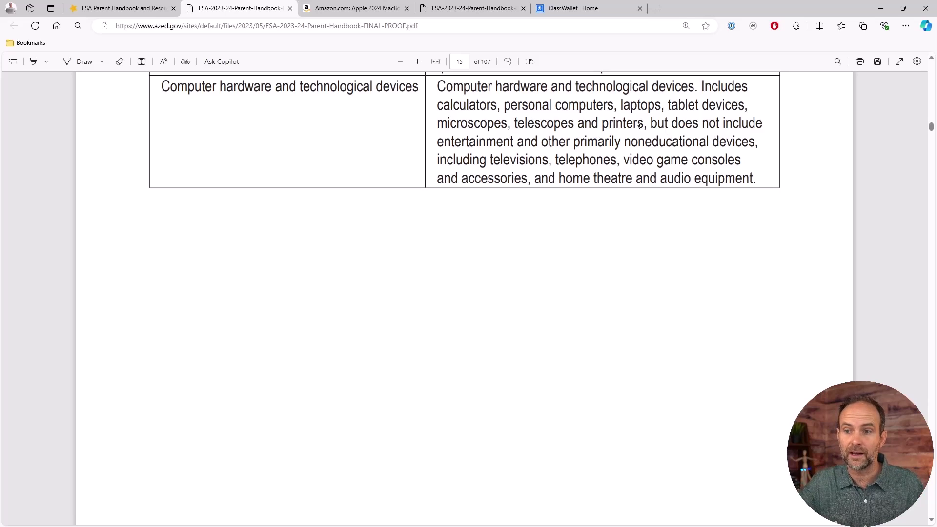
drag(639, 120, 443, 92)
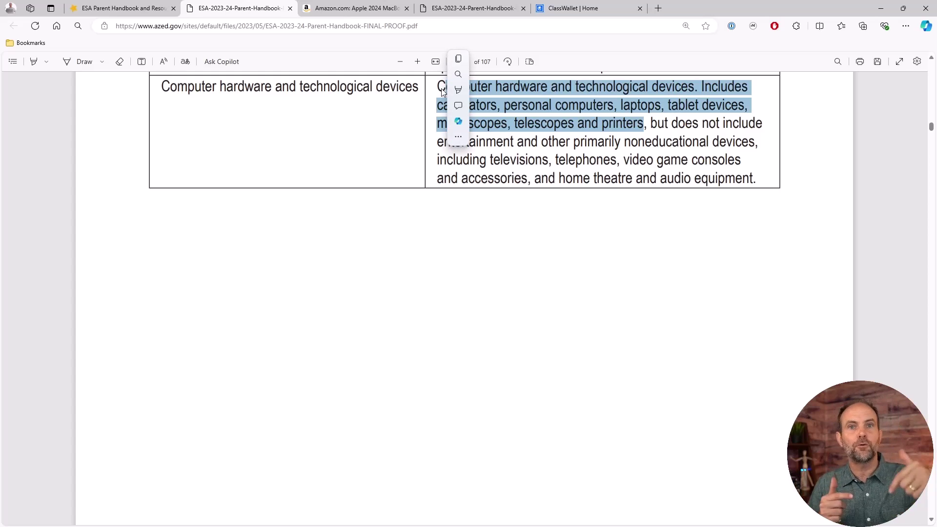
click(352, 134)
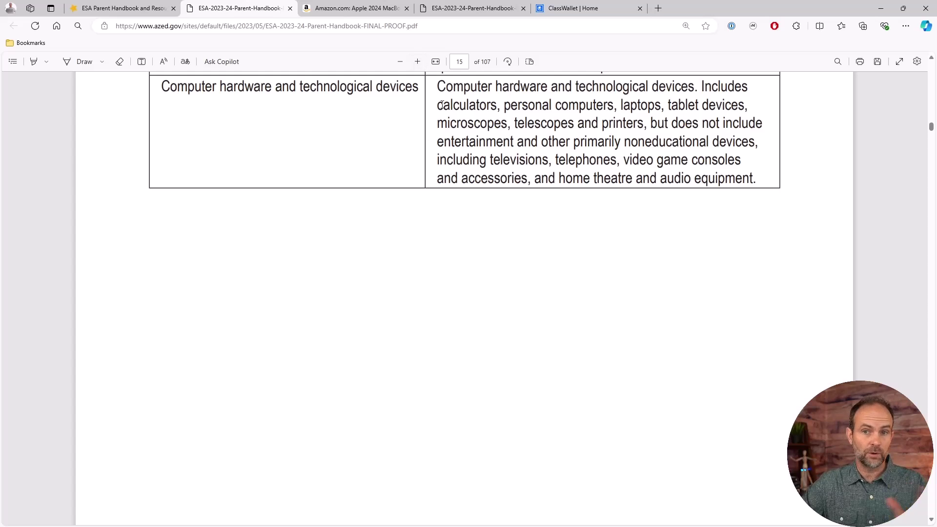
Go back to the Amazon Apple 2024 MacBook Air 13-inch listing priced at $849.98
click(351, 10)
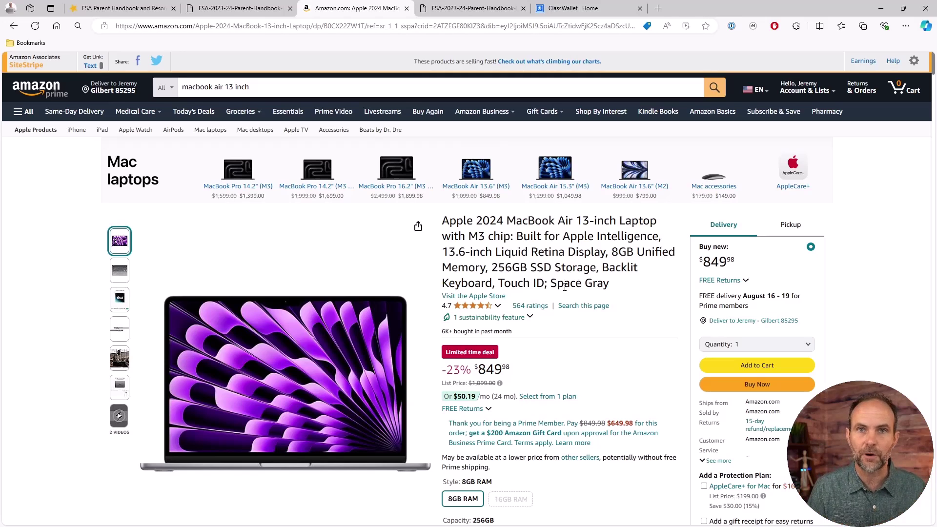
Read the handbook's page 16 receipt requirements: vendor, date, itemized list and proof of payment
click(436, 15)
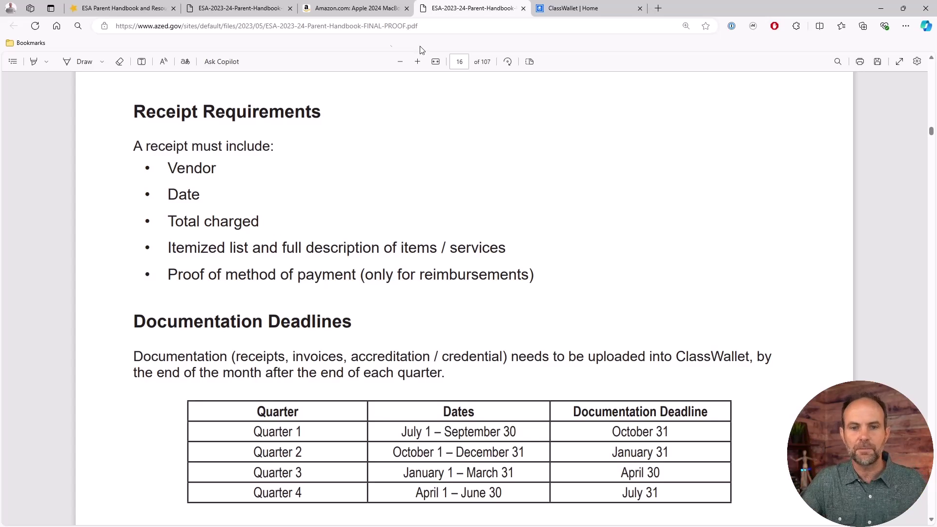
double_click(197, 169)
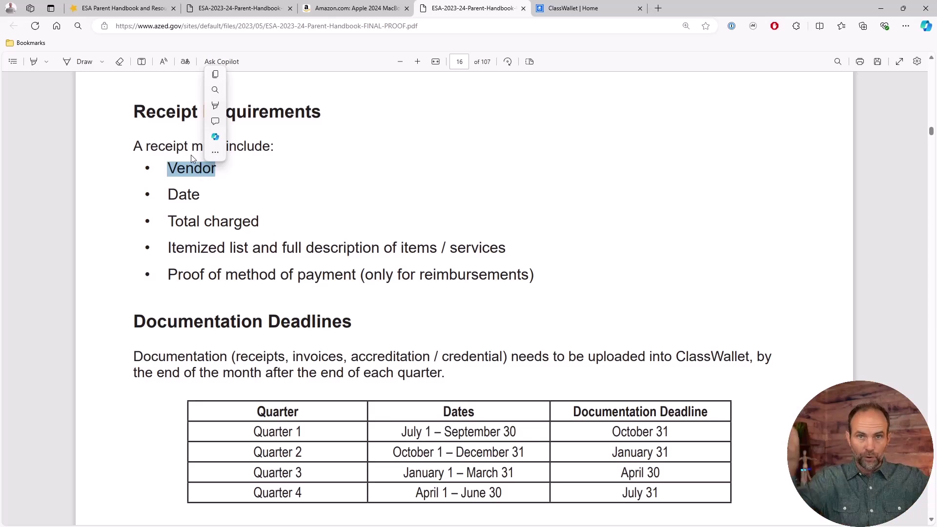
double_click(180, 197)
click(233, 221)
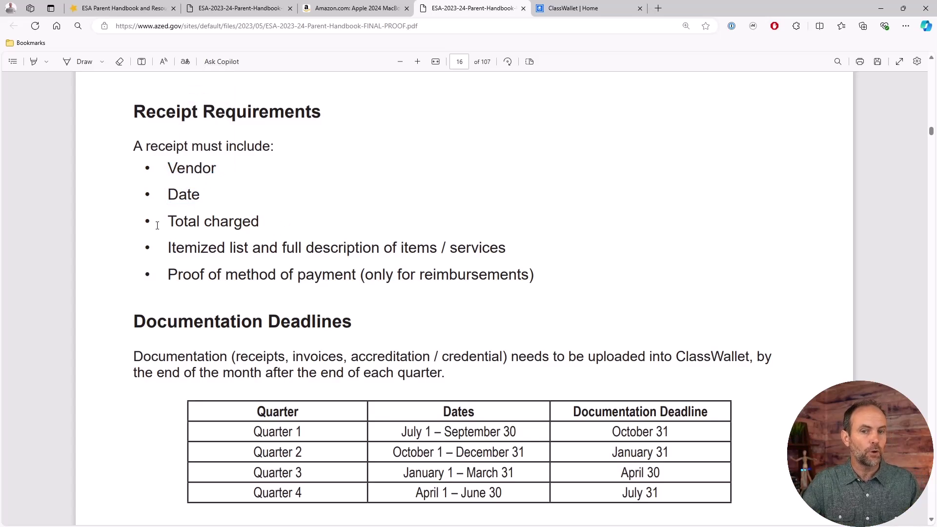
drag(165, 248, 514, 250)
click(499, 255)
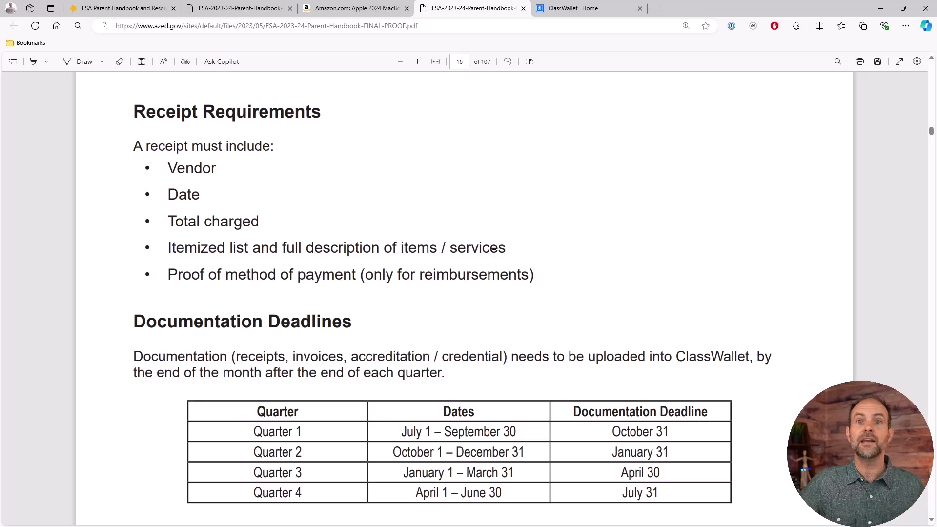
double_click(183, 275)
click(224, 277)
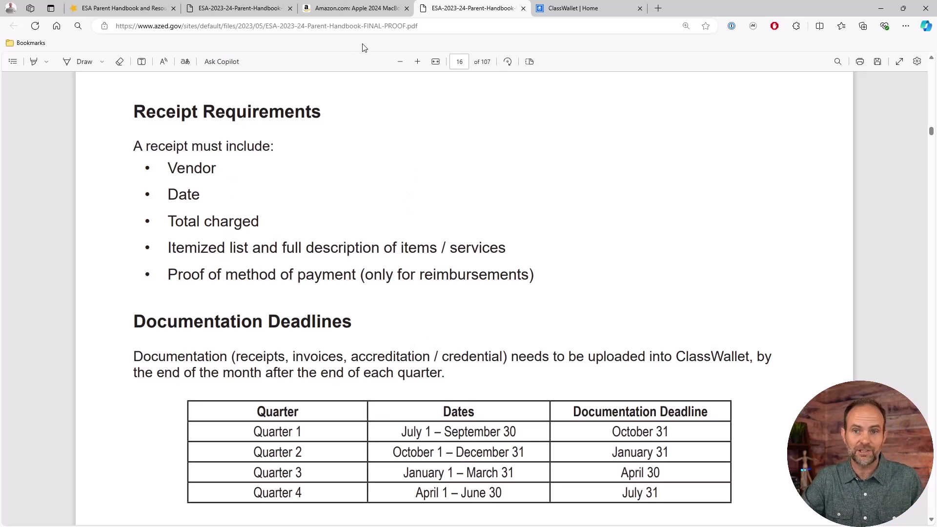
Return to the $849.98 MacBook Air product page on Amazon
click(362, 8)
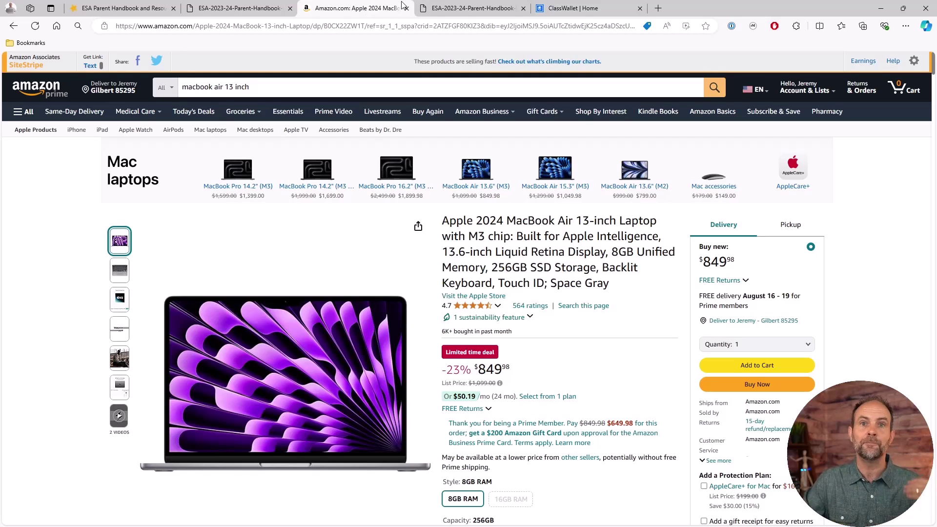
Start a new ClassWallet reimbursement with store Amazon.com and amount 849.88, then continue
click(580, 11)
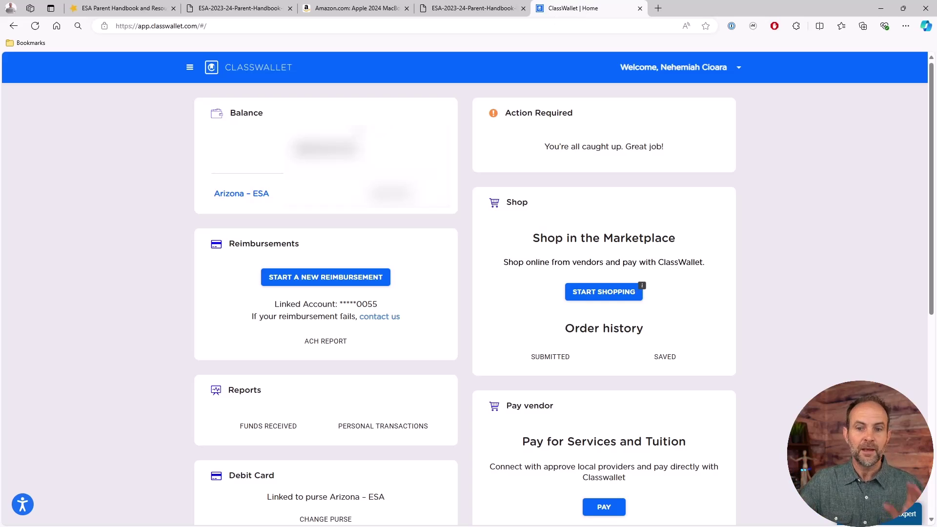
click(289, 274)
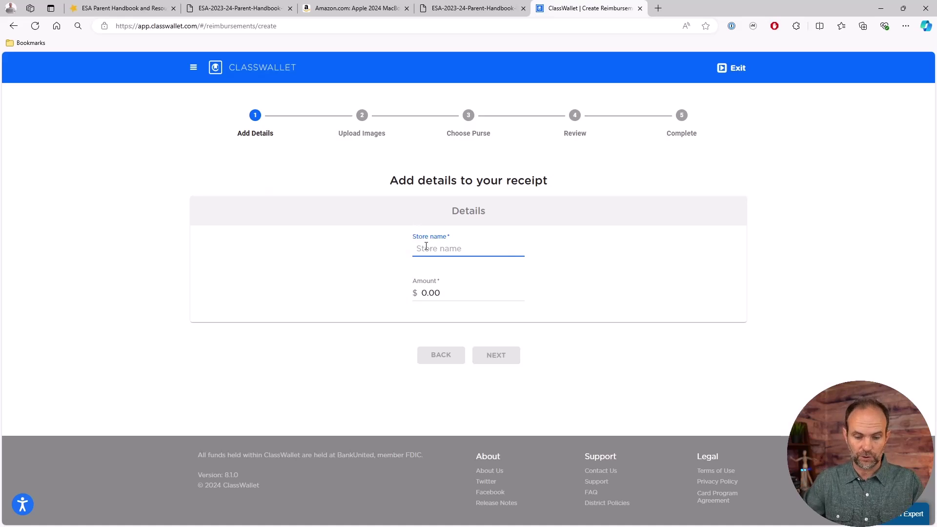
text(Amazon.com)
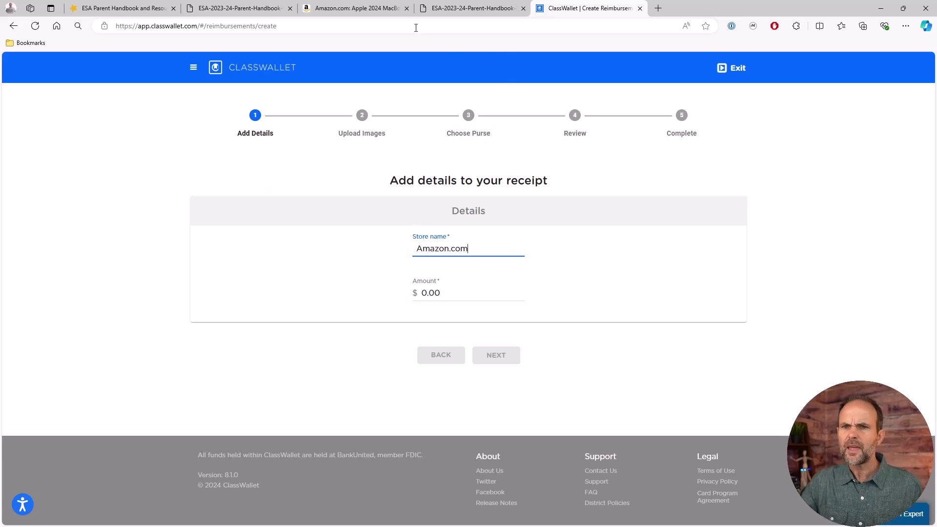
click(385, 9)
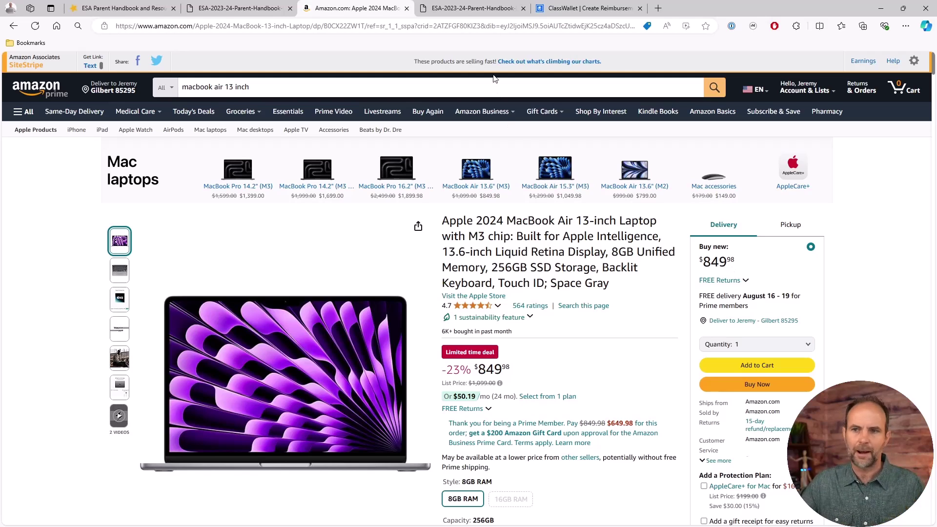
click(565, 15)
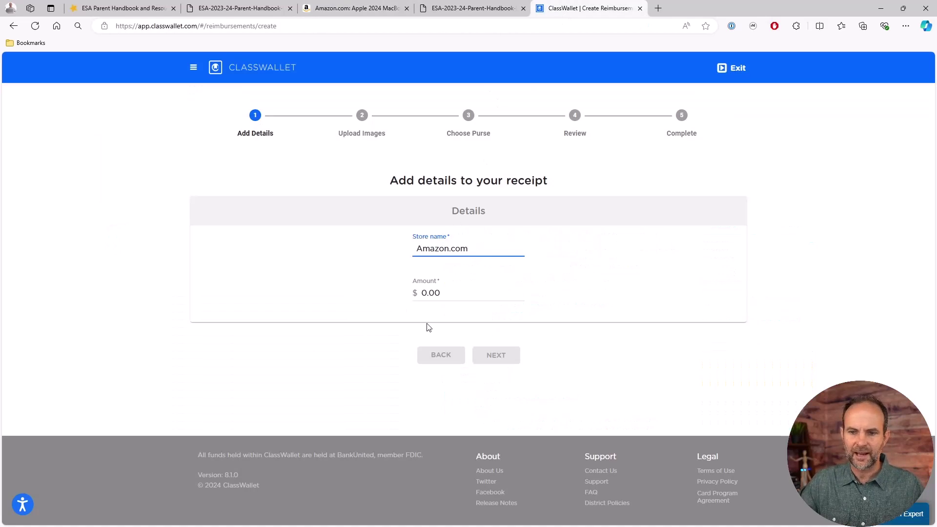
click(445, 287)
text(8)
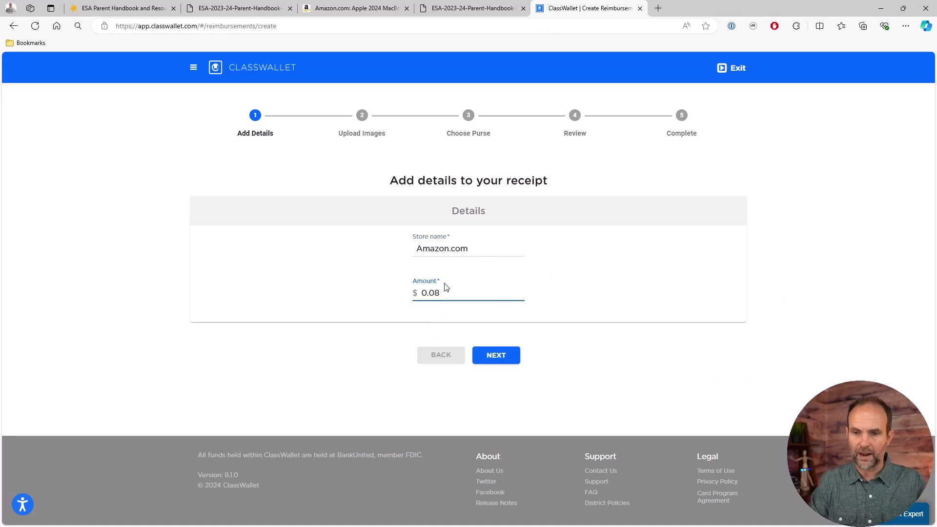
text(49.88)
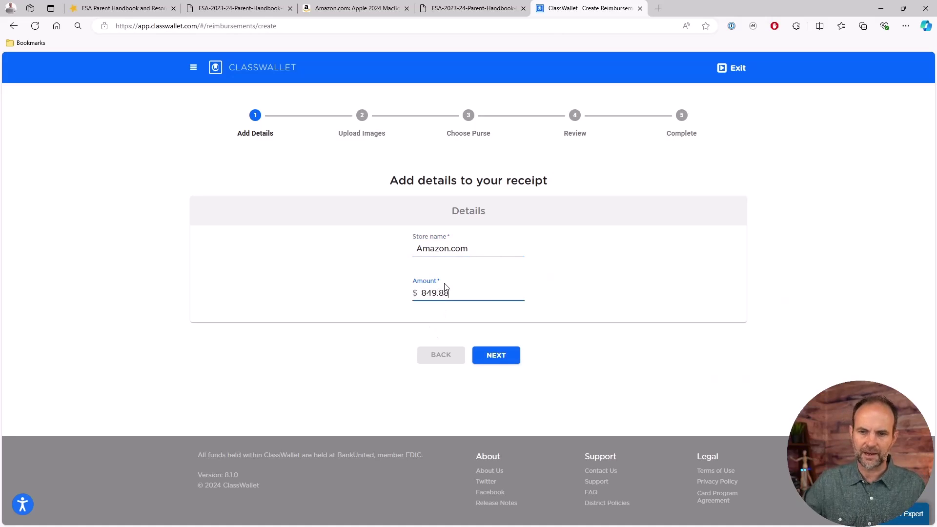
click(508, 356)
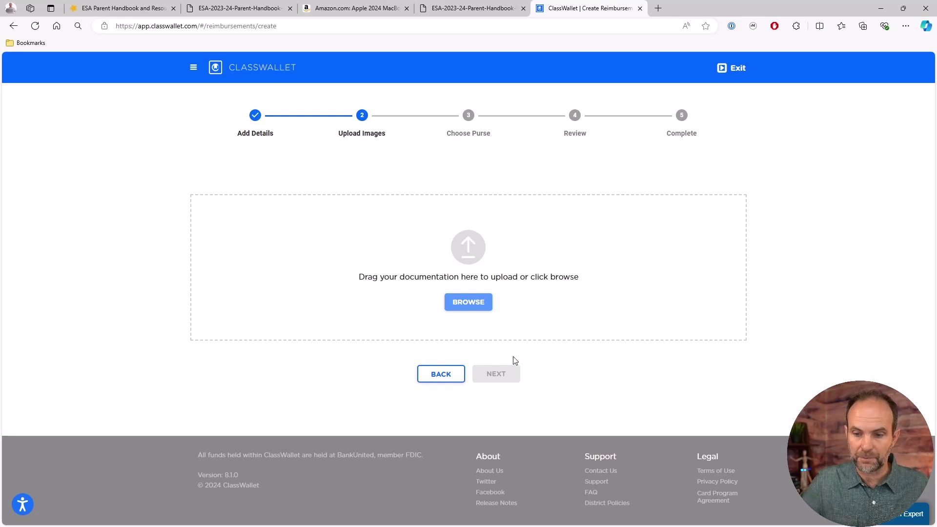
Recheck the entered 849.88 amount on the receipt details step, then return to image upload
click(442, 373)
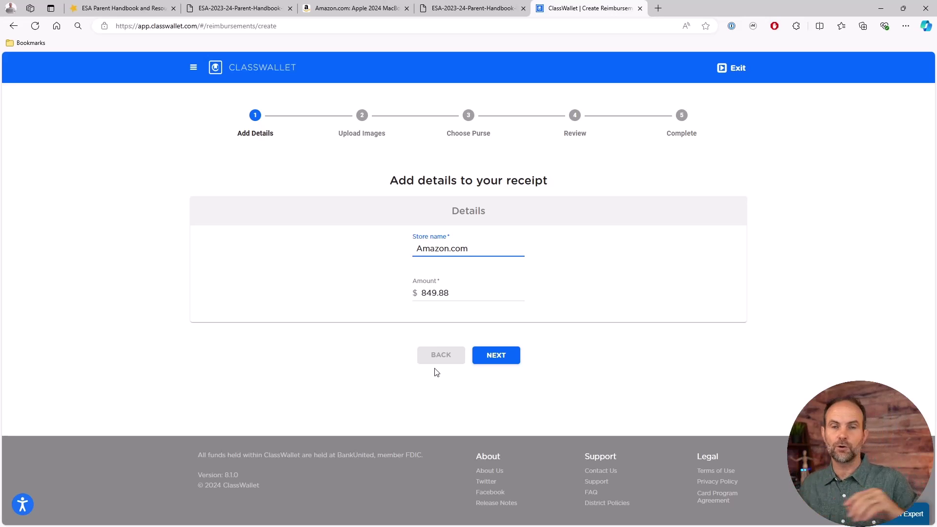
drag(450, 294, 420, 297)
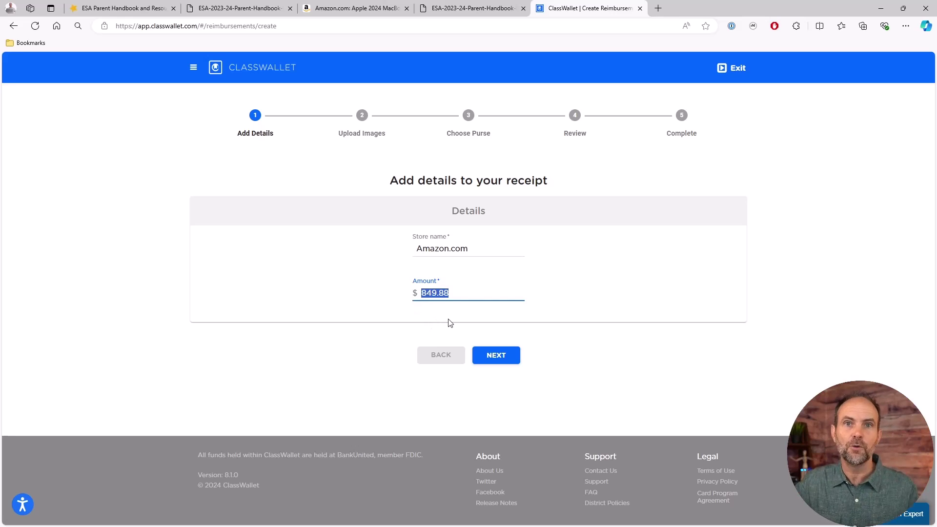
click(459, 295)
drag(459, 295, 420, 286)
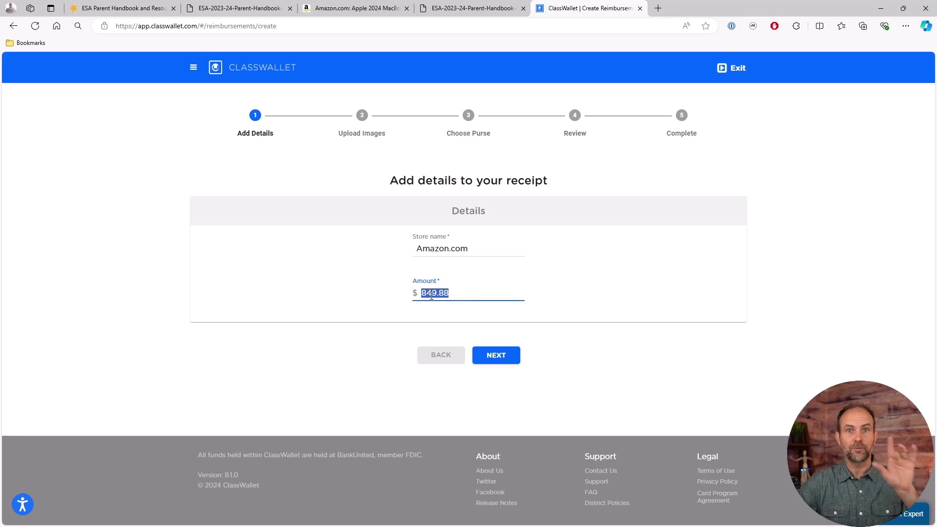
click(496, 355)
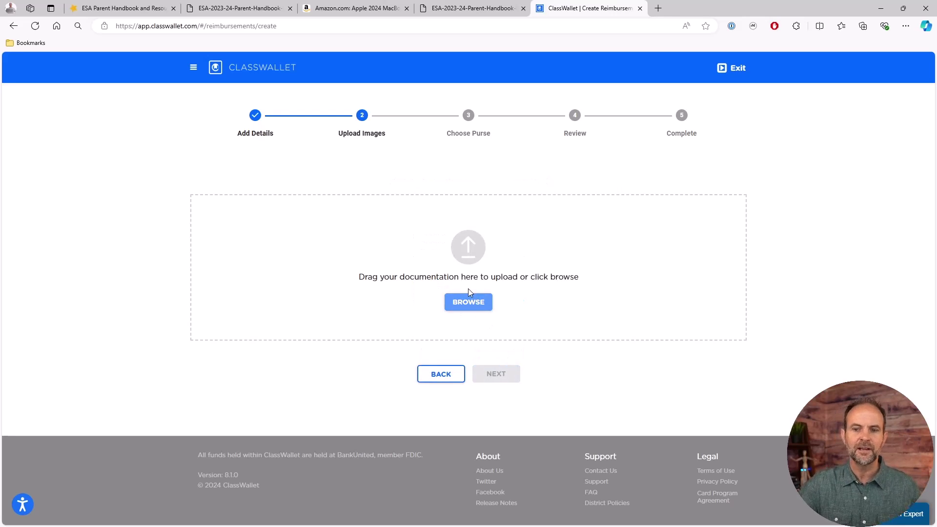
Try uploading FAKELaptopReceipt.pdf from Documents, which is rejected as over 5 pages
click(468, 301)
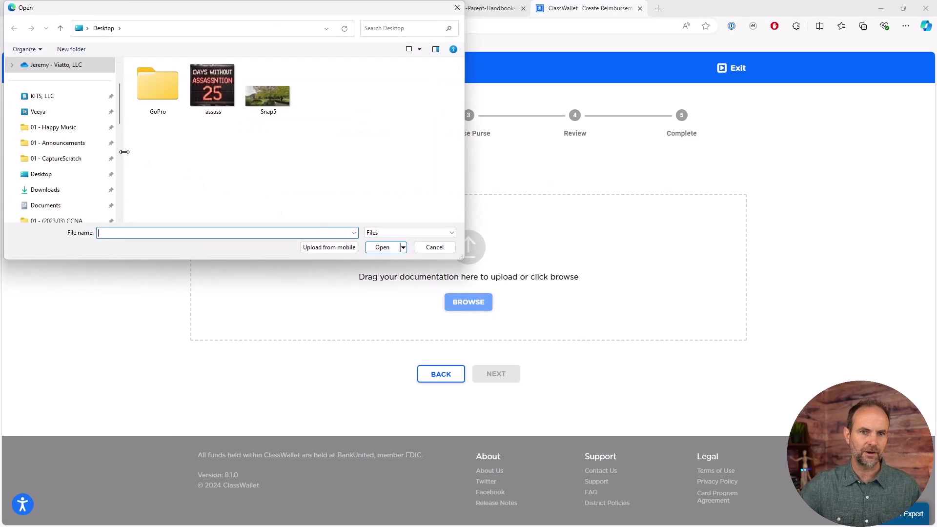
click(68, 206)
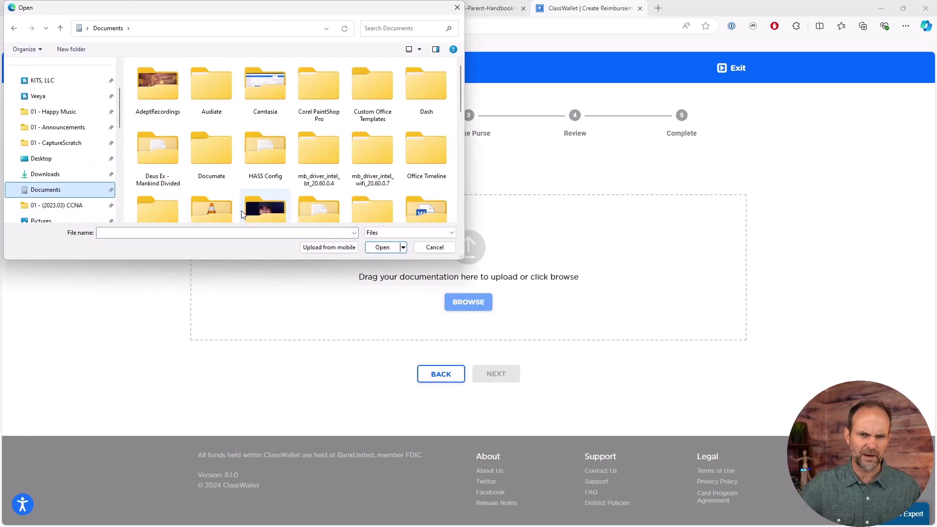
scroll(258, 198, down, 3)
scroll(259, 197, down, 2)
scroll(258, 198, up, 2)
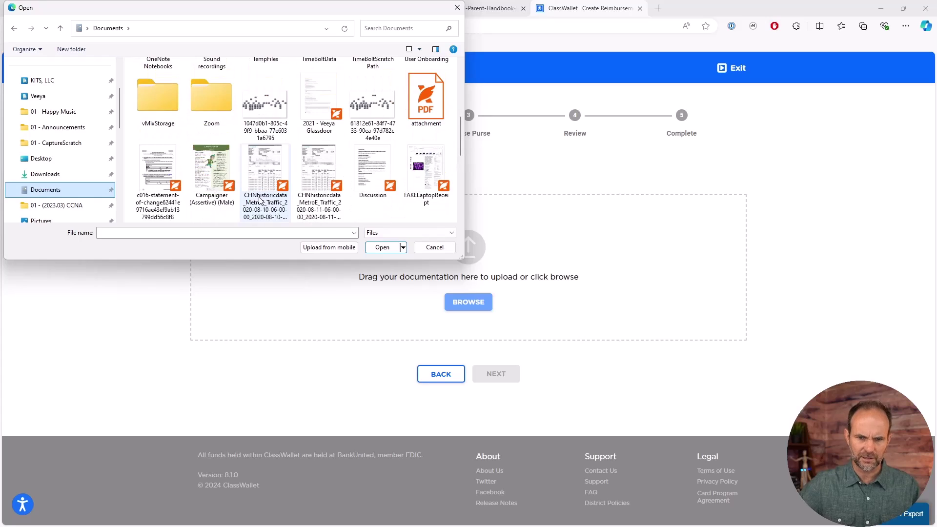
click(238, 233)
text(fa)
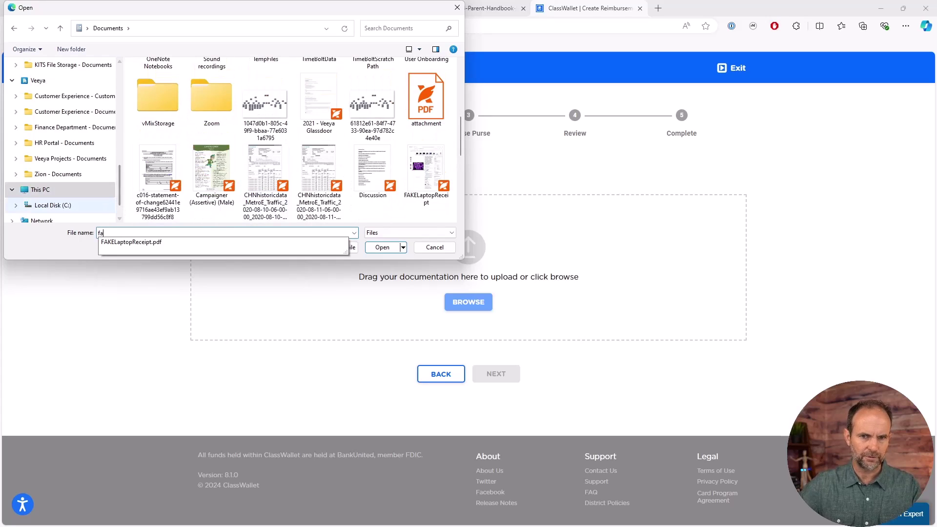
click(142, 244)
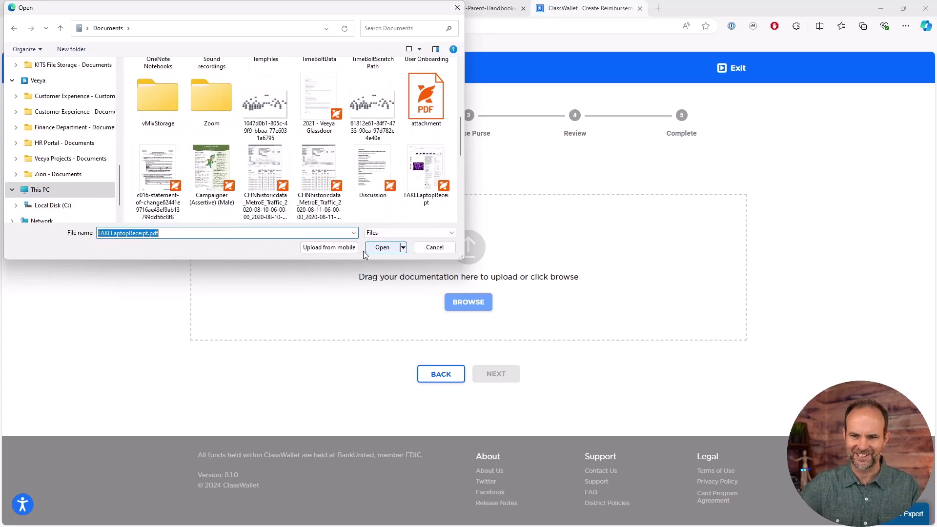
click(383, 248)
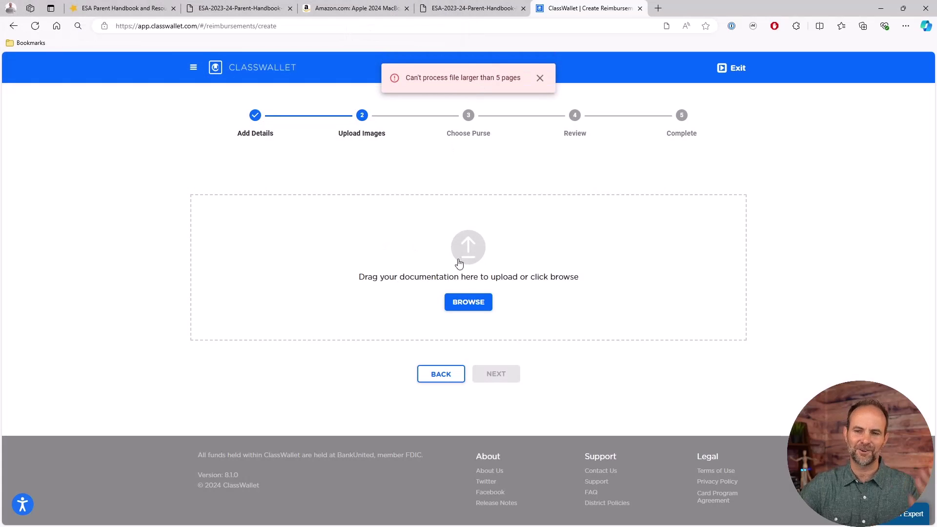
Upload the portrait image from the Documents\TempFiles folder instead
click(453, 304)
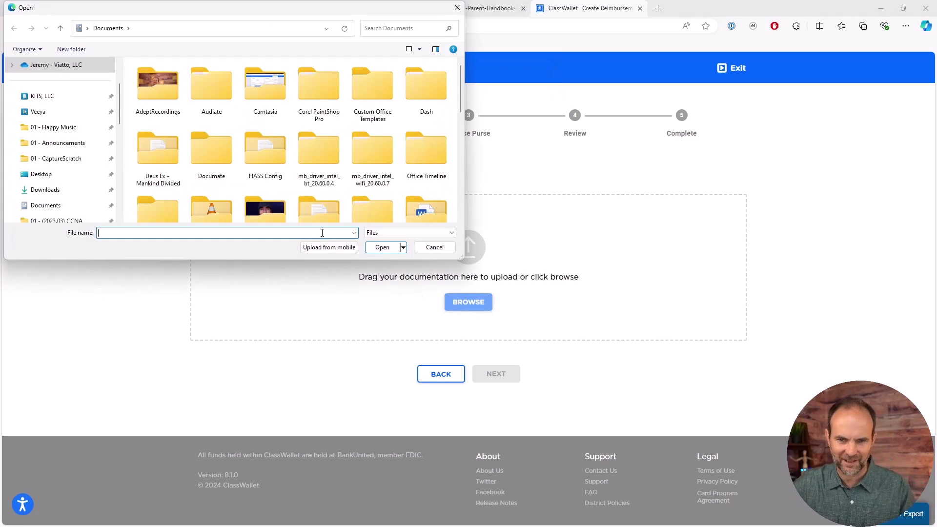
scroll(309, 192, down, 2)
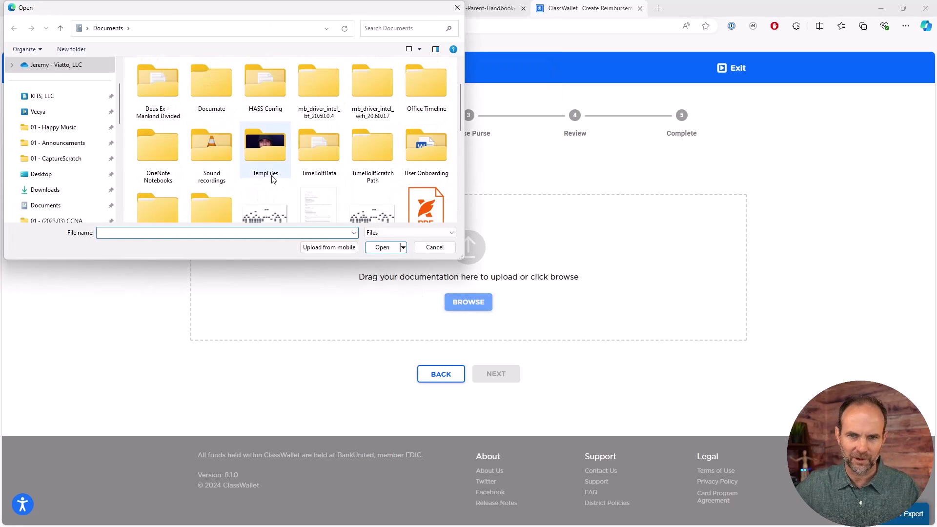
click(275, 174)
double_click(275, 174)
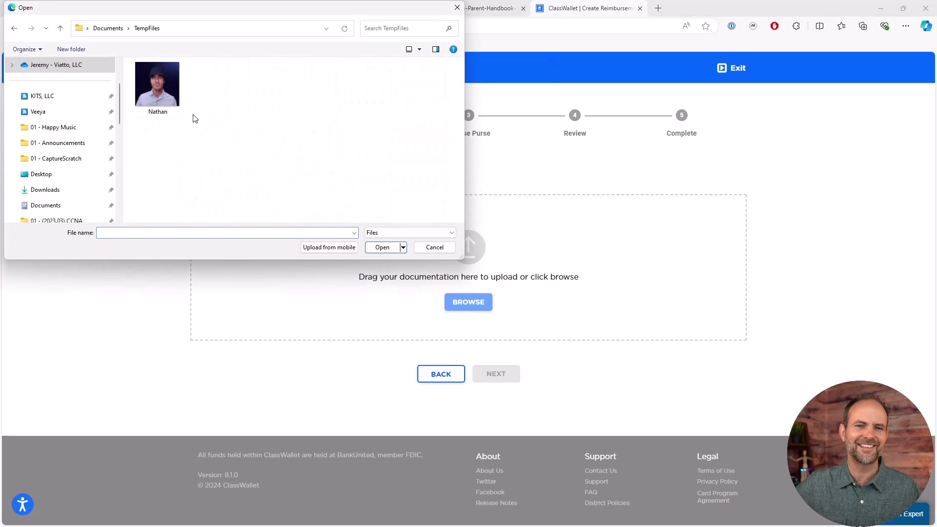
click(160, 82)
double_click(160, 82)
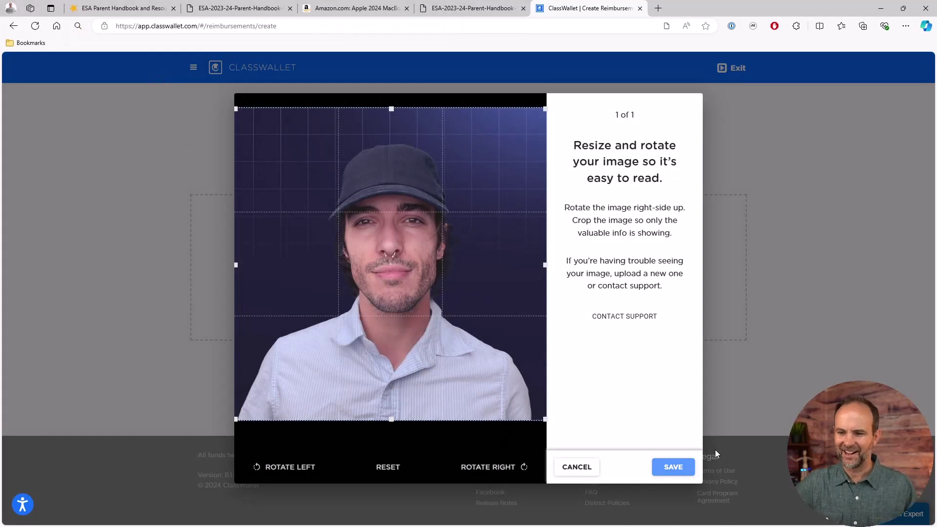
Save the portrait photo in the resize dialog so it uploads as receipt Image #1
click(676, 467)
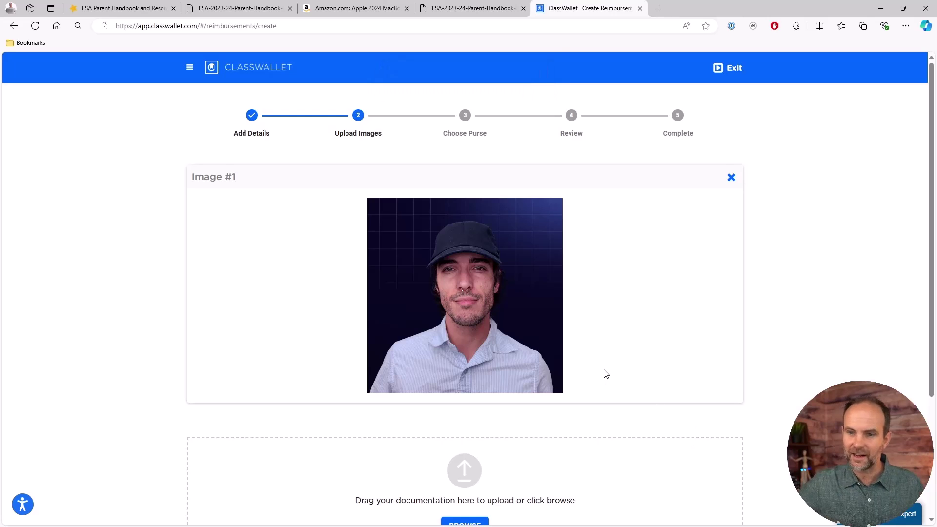
scroll(605, 374, down, 3)
scroll(605, 375, up, 2)
scroll(605, 374, down, 2)
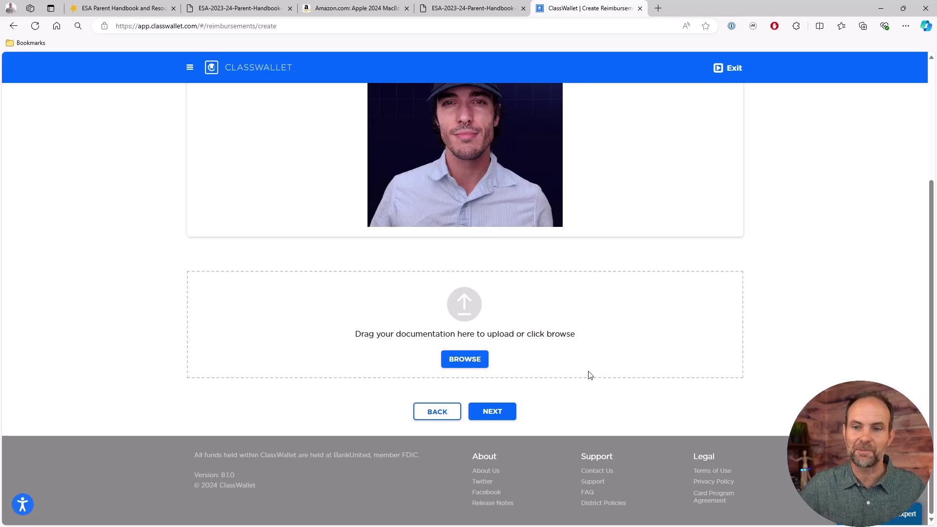
Fund all $849.88 from Arizona – ESA after confirming the computer hardware category in the handbook
click(502, 412)
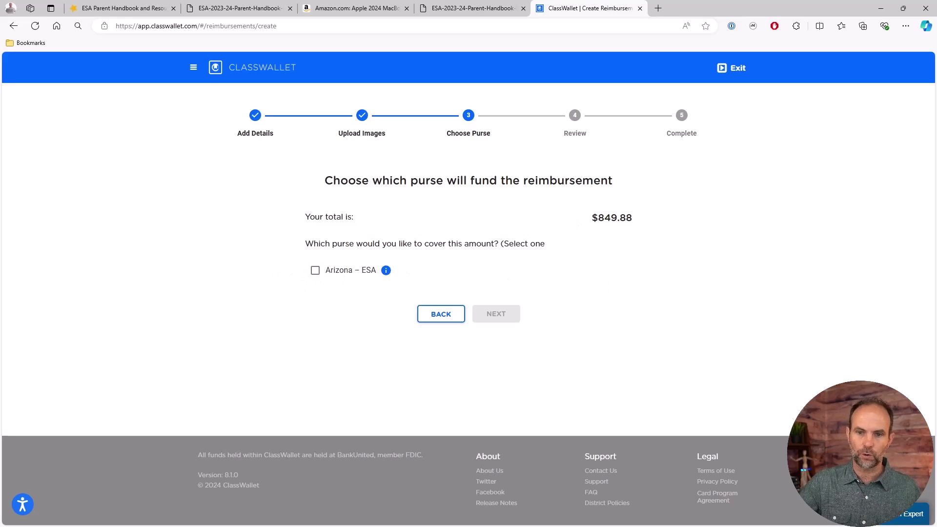
click(314, 271)
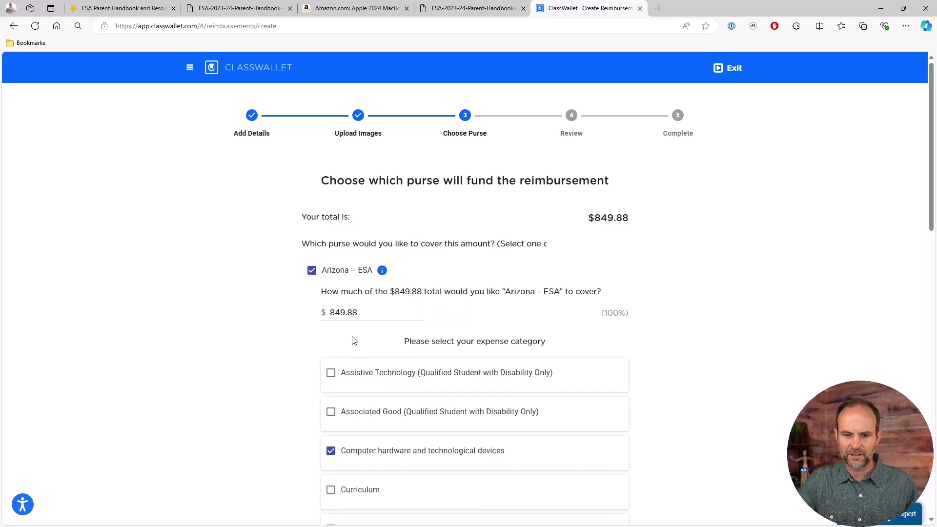
scroll(407, 382, down, 2)
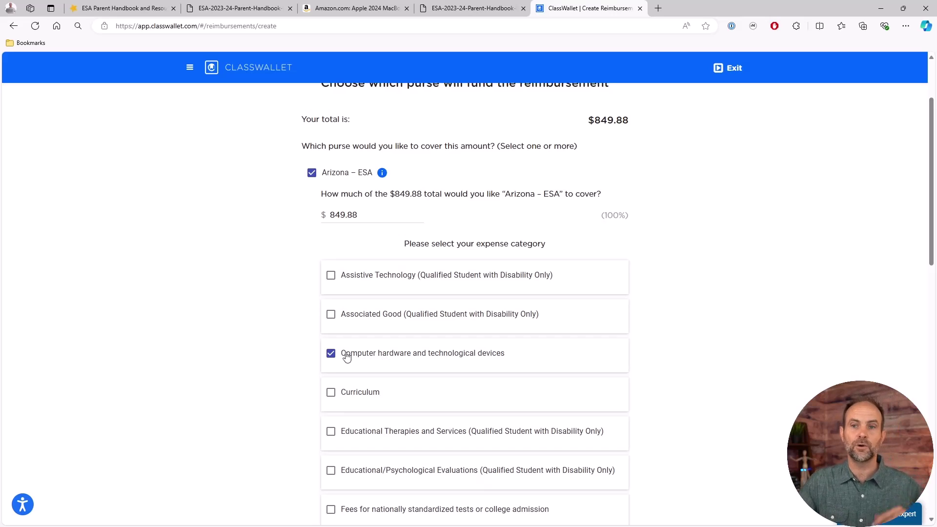
click(272, 13)
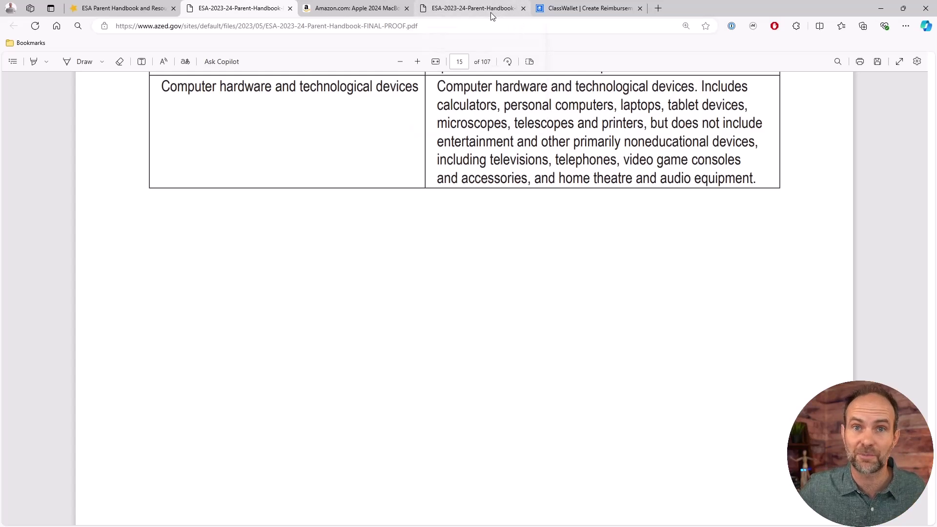
click(556, 6)
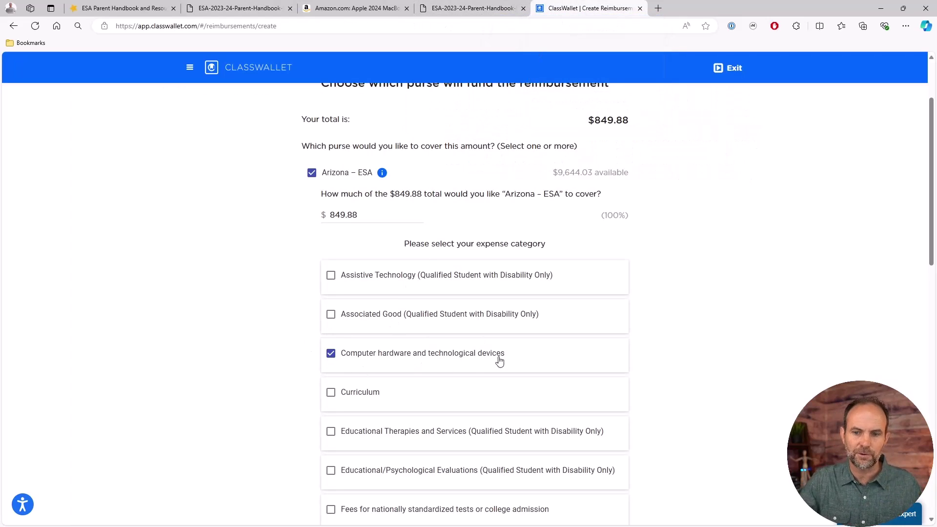
Review the $849.88 total, Arizona – ESA purse and Amazon.com receipt, leaving comments empty
scroll(666, 345, down, 20)
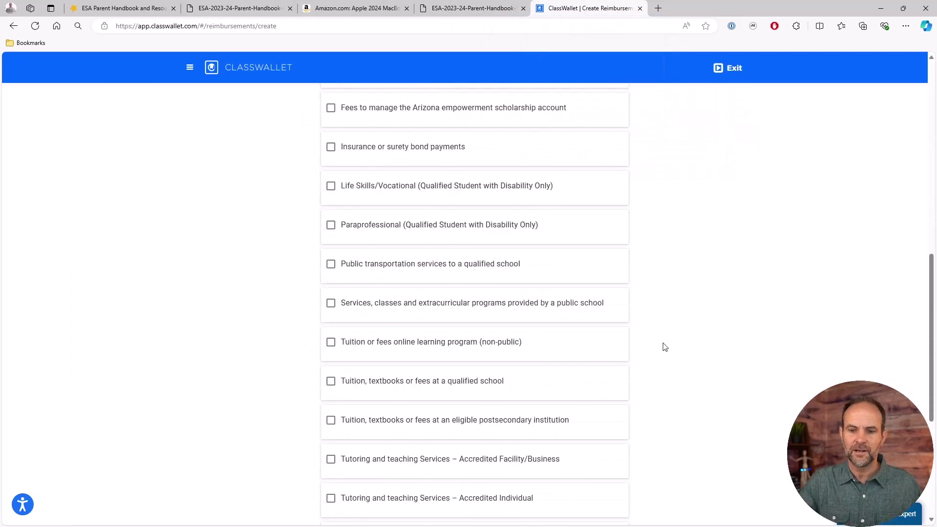
click(488, 416)
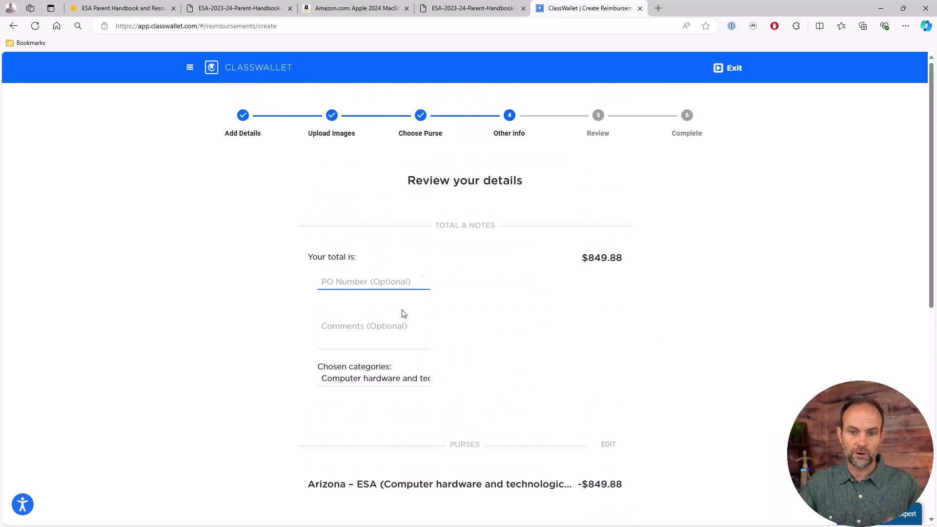
click(371, 333)
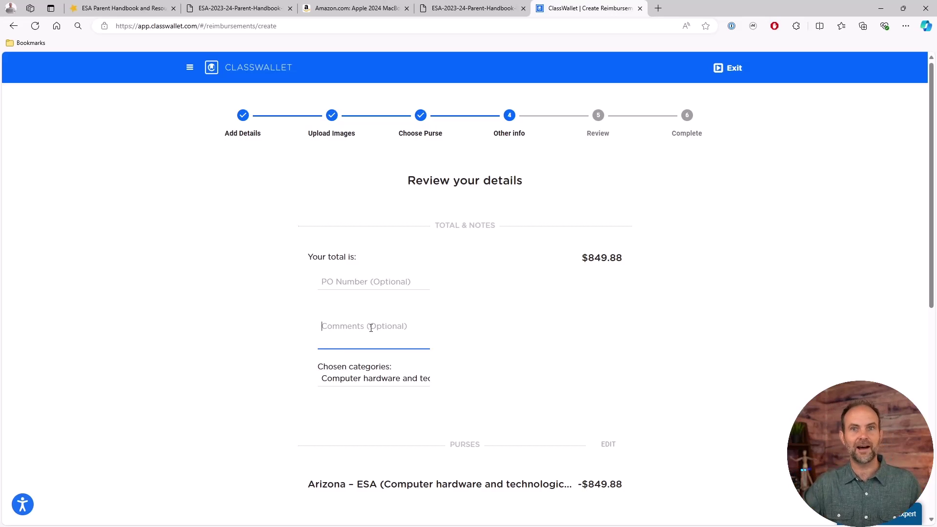
scroll(393, 332, down, 8)
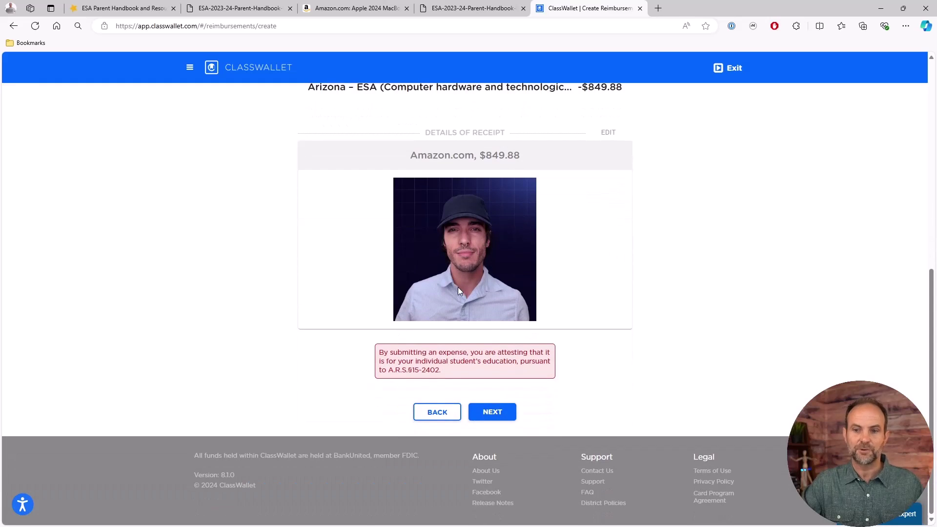
Submit the $849.88 reimbursement and view its Pending Approval confirmation
click(503, 411)
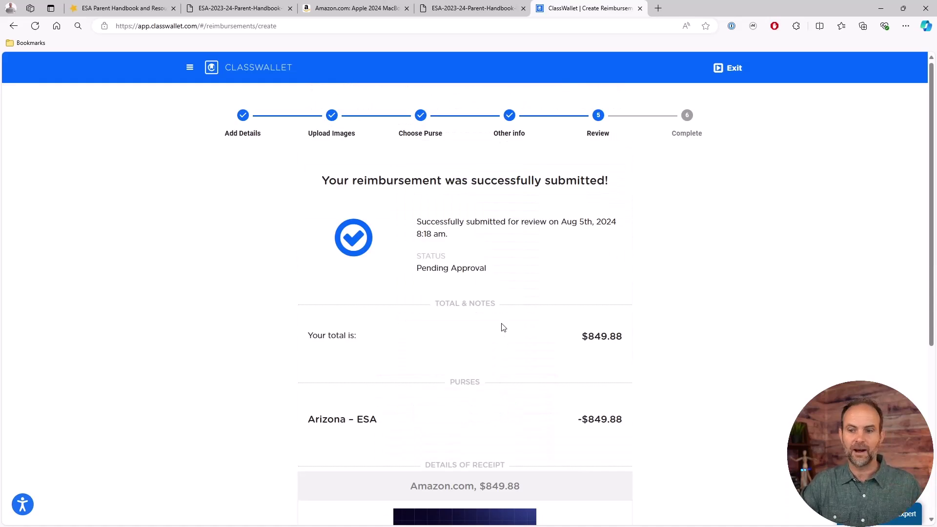
scroll(503, 327, down, 5)
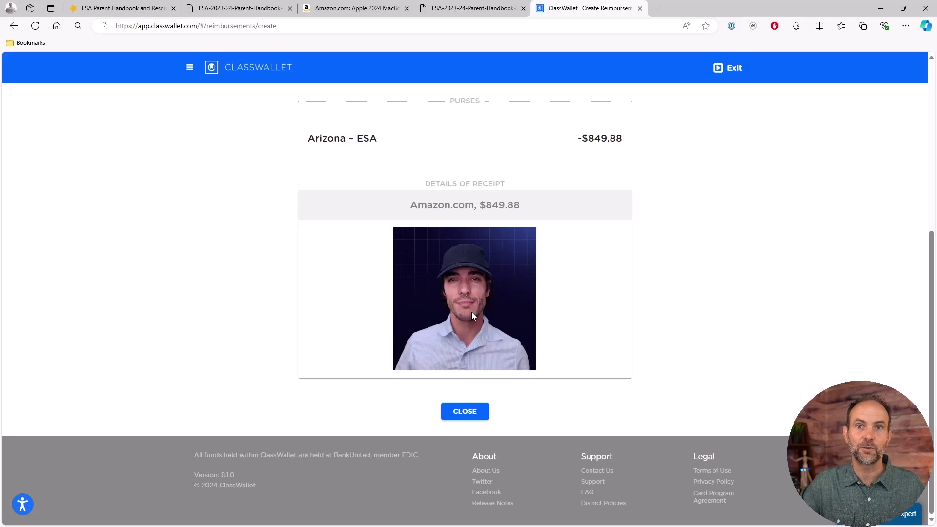
Close the $849.88 reimbursement confirmation to get back to the Home dashboard
click(465, 412)
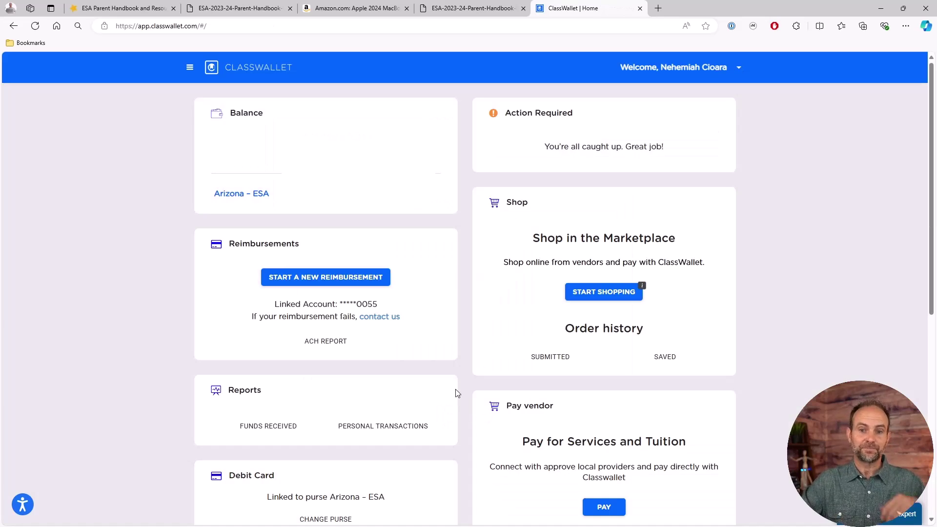